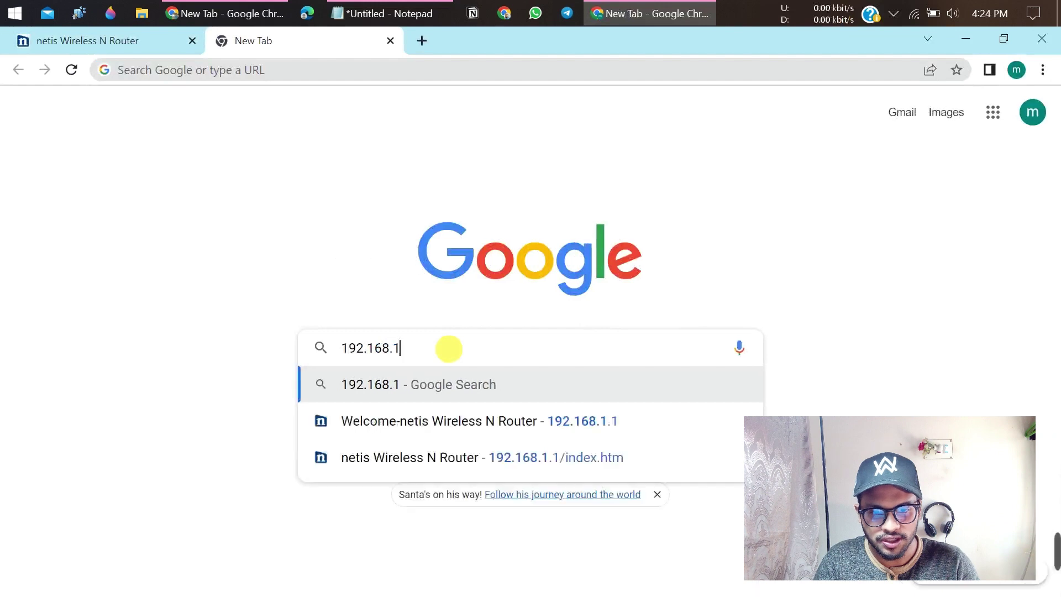
# - Open the router's administration page at 192.168.1.1 and go to its advanced settings
pyautogui.hotkey('ctrl', '+')
pyautogui.hotkey('ctrl', '+')
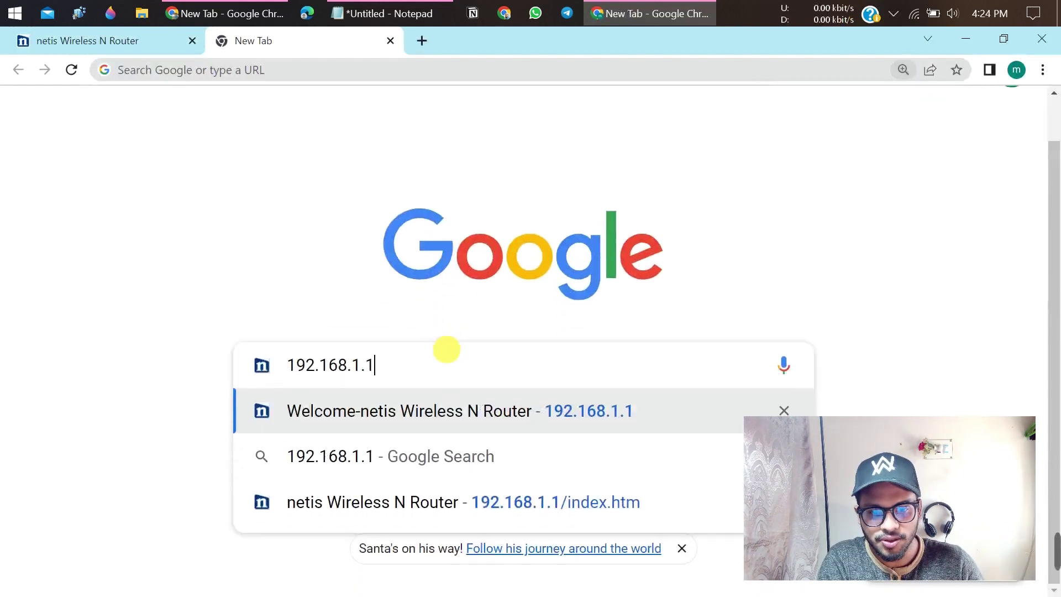
pyautogui.press('Return')
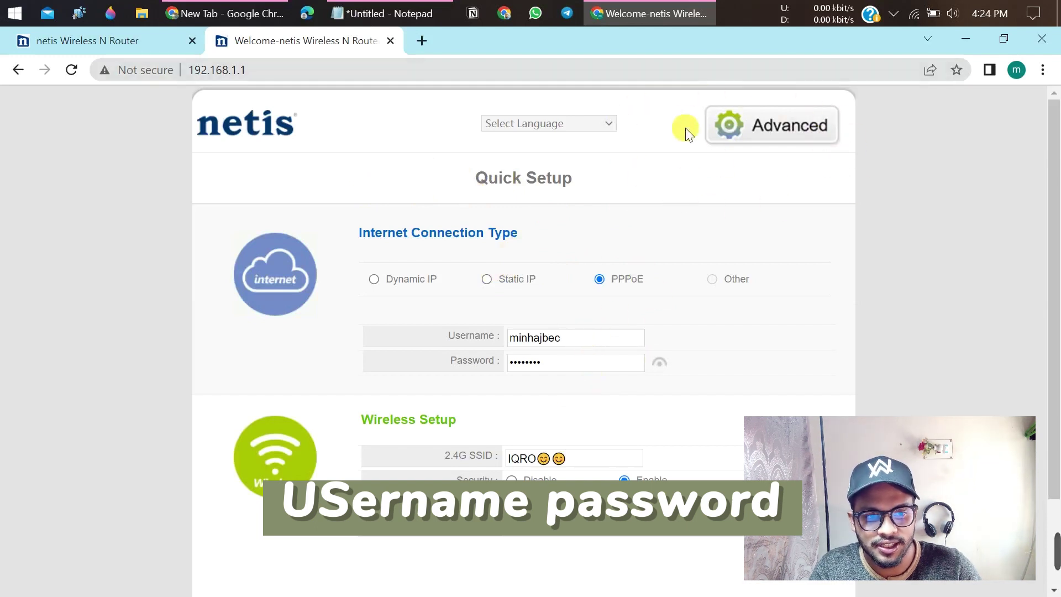
pyautogui.click(789, 123)
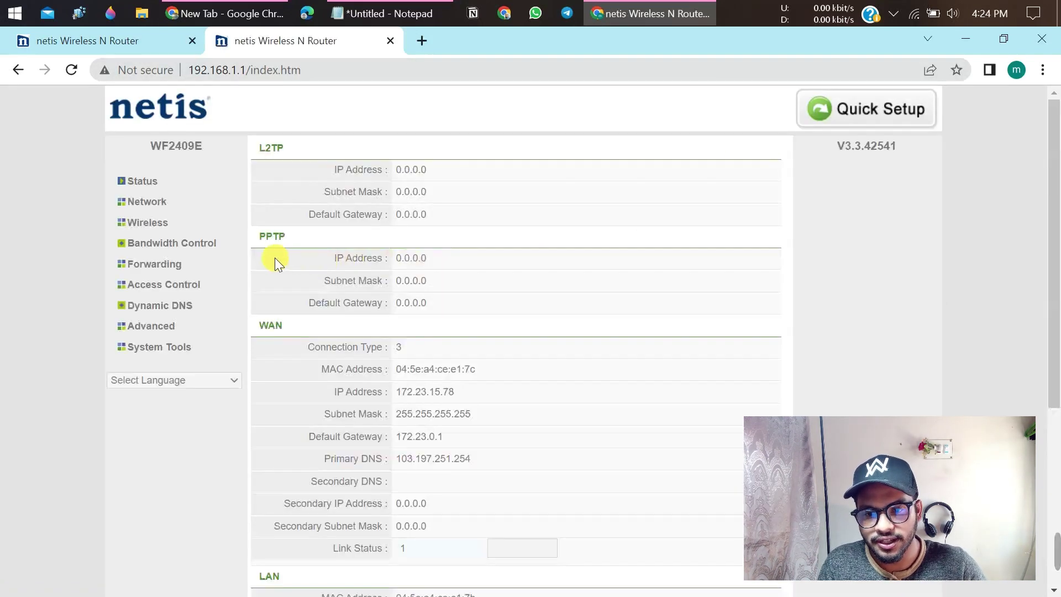
# - Open the Wireless Client List in the router's wireless settings
pyautogui.hotkey('ctrl', '+')
pyautogui.hotkey('ctrl', '+')
pyautogui.scroll(-3, 173, 403)
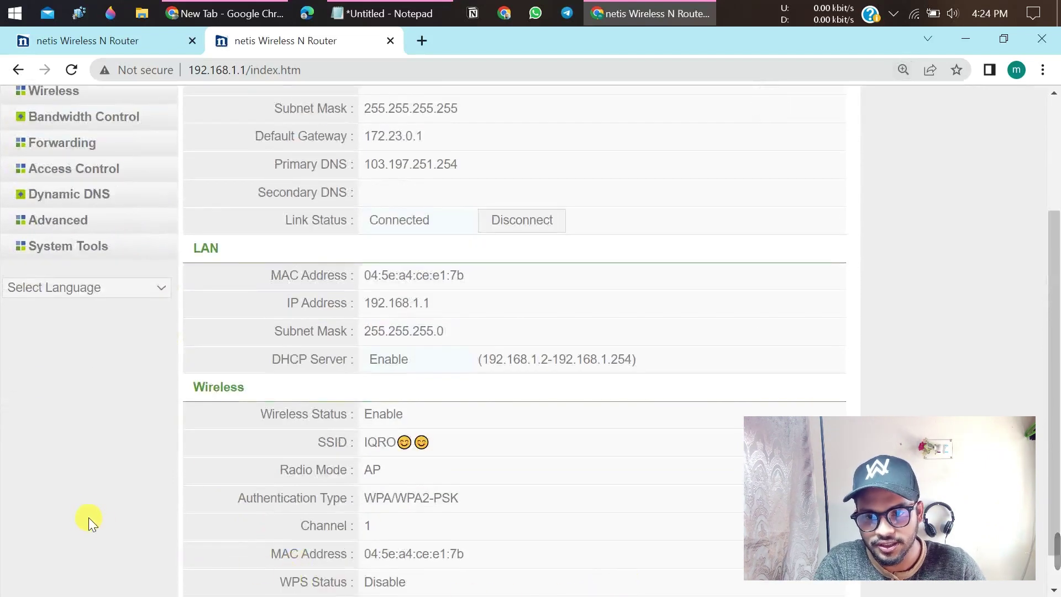
pyautogui.scroll(3, 97, 486)
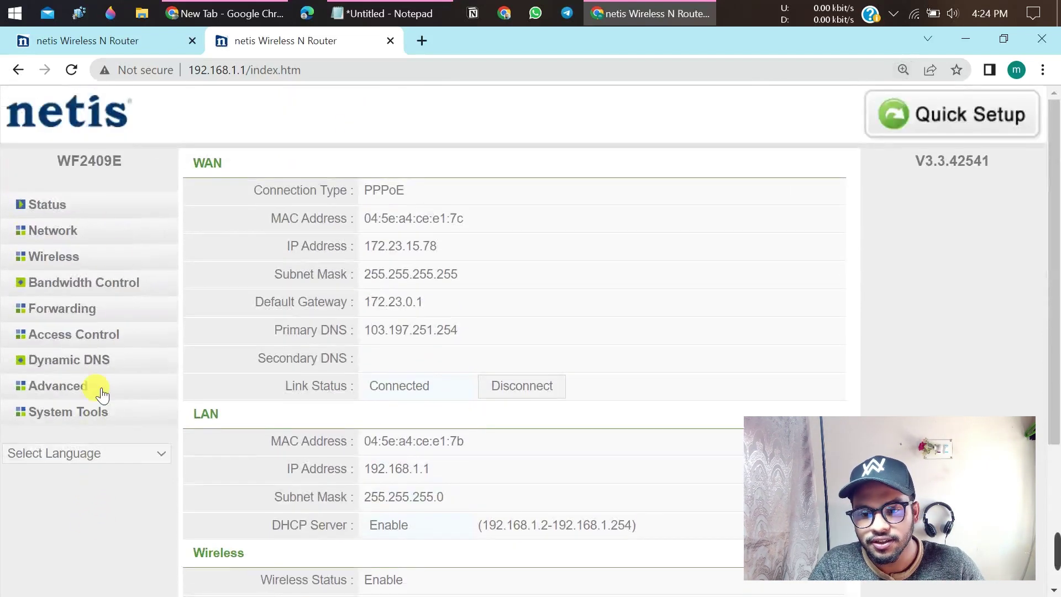
pyautogui.click(55, 257)
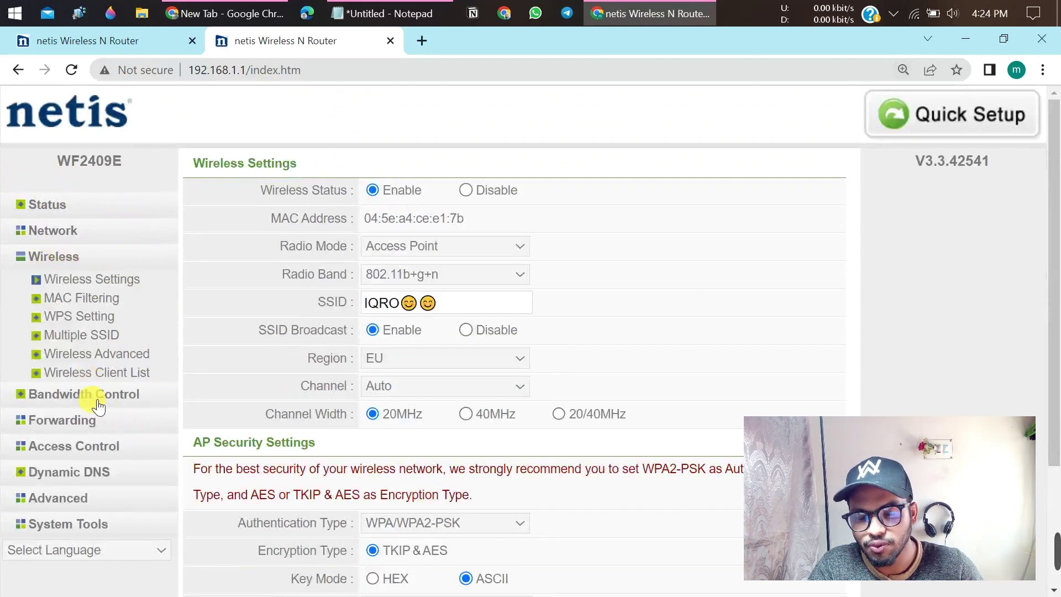
pyautogui.click(96, 373)
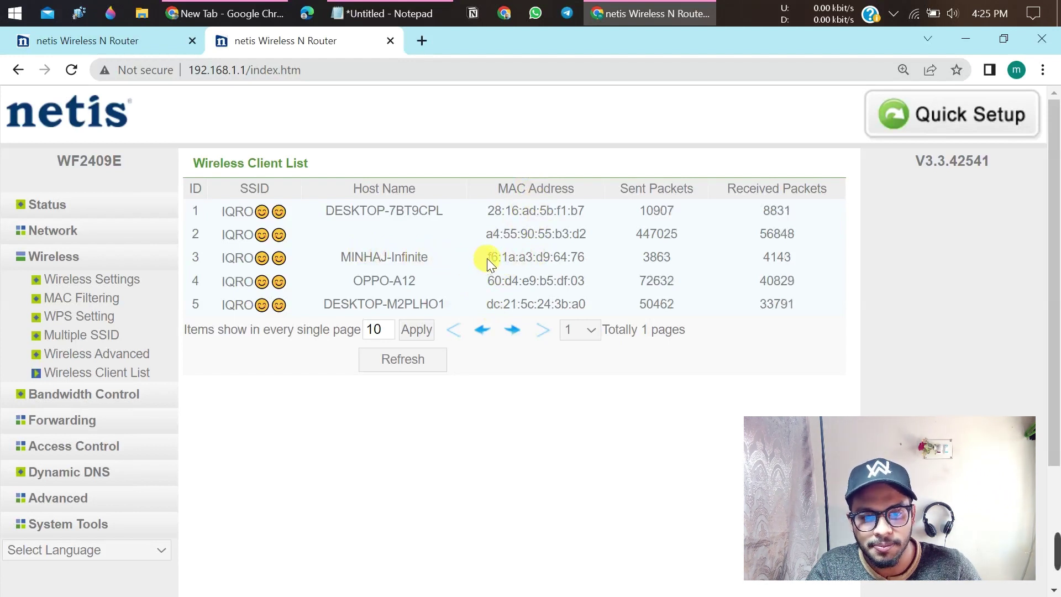
pyautogui.moveTo(487, 256); pyautogui.dragTo(593, 259)
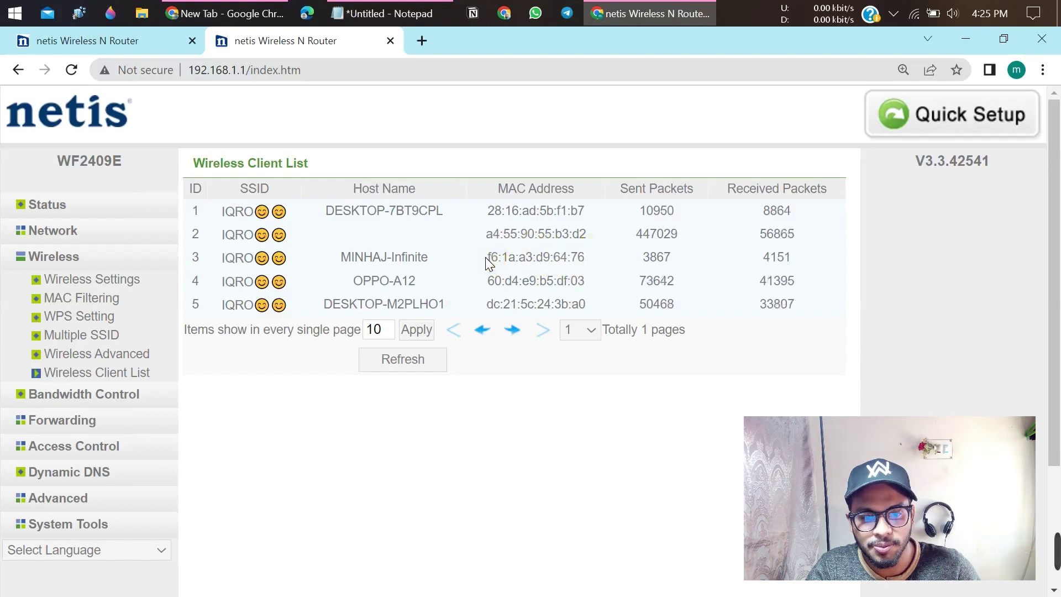
pyautogui.moveTo(486, 257); pyautogui.dragTo(585, 257)
pyautogui.rightClick(539, 260)
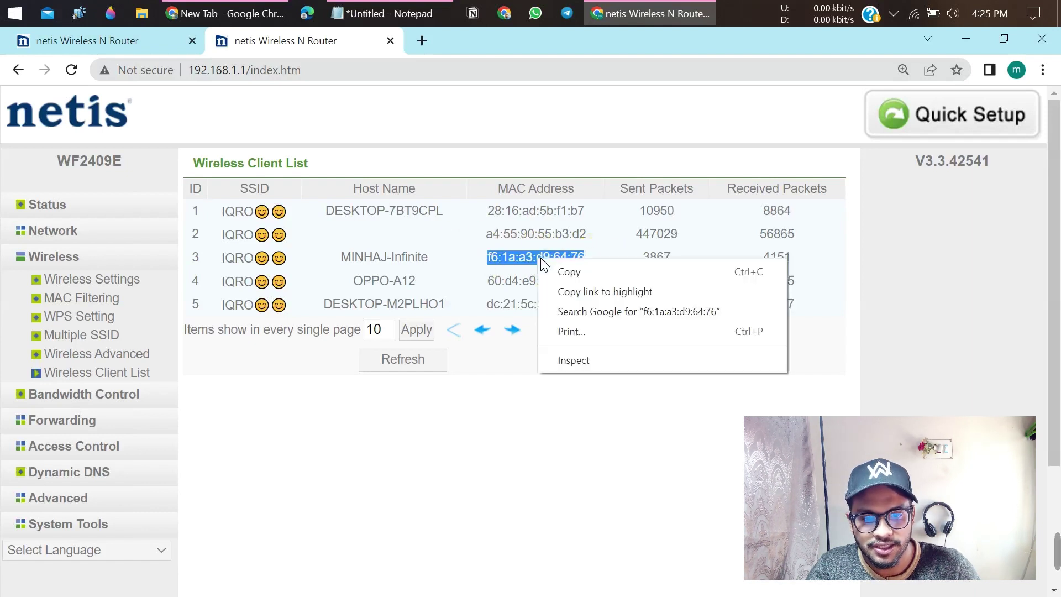
pyautogui.click(583, 265)
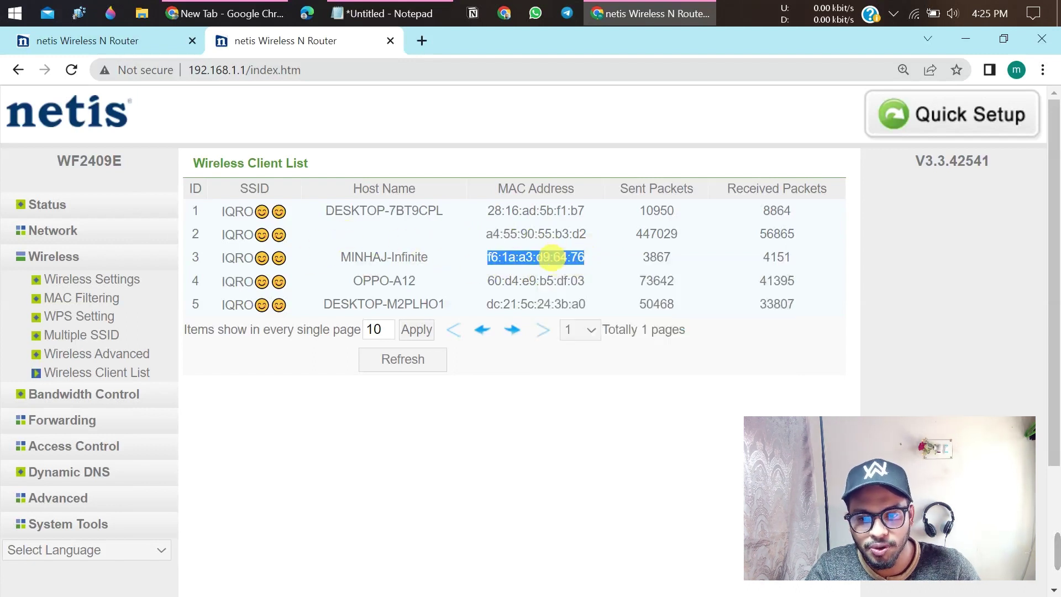
# - Set wireless MAC filtering to Enable with the rule that denies listed devices and permits others, and save it
pyautogui.click(86, 299)
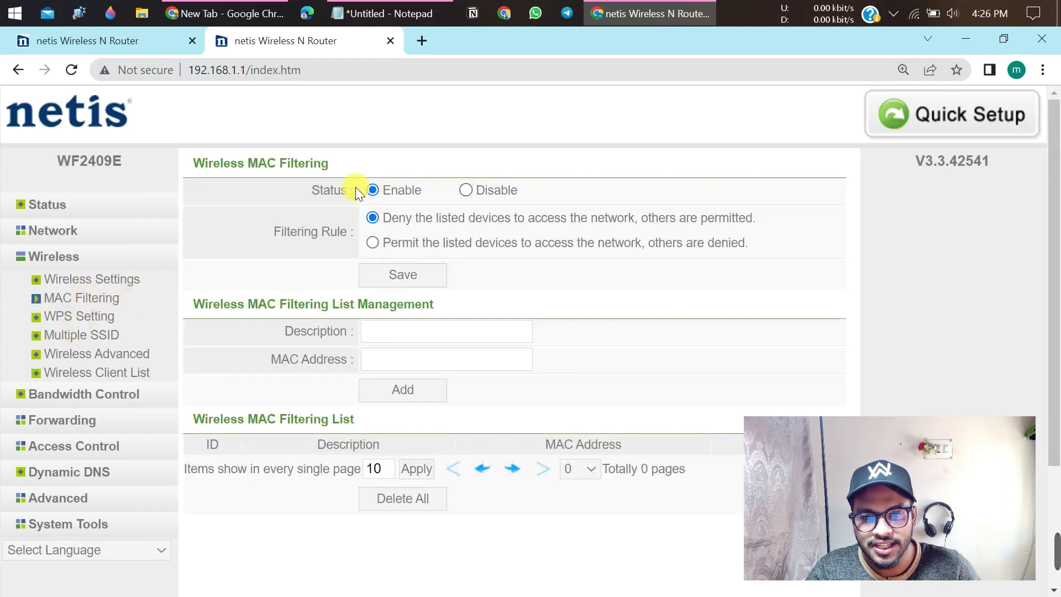
pyautogui.click(467, 191)
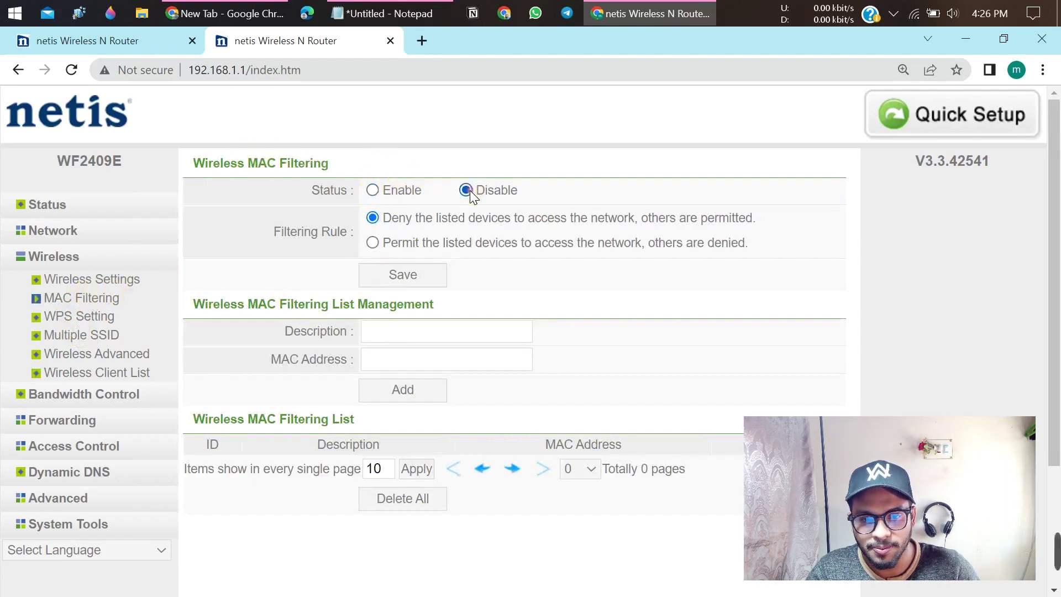
pyautogui.click(377, 191)
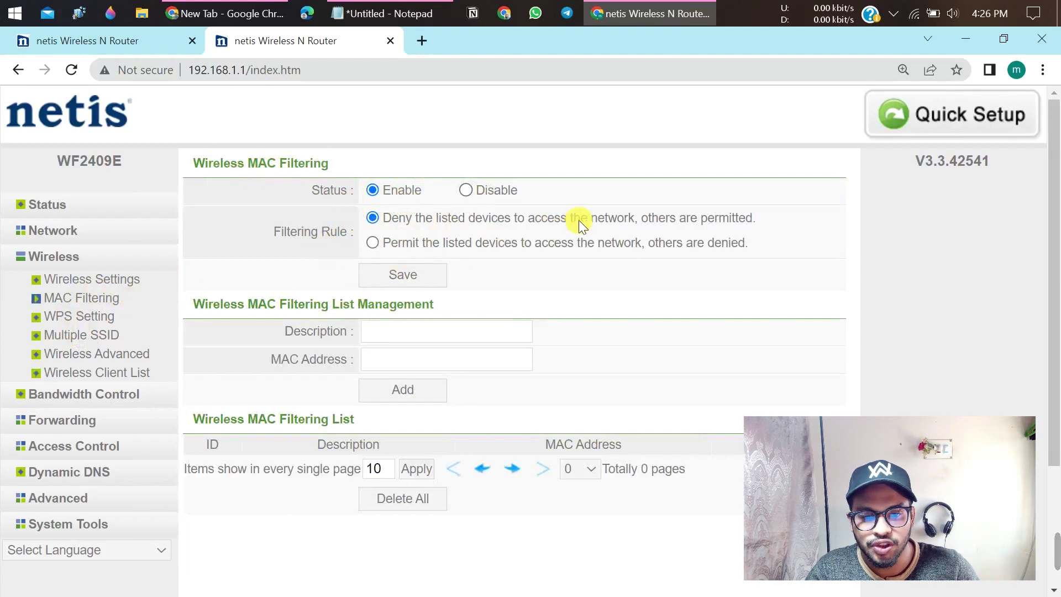
pyautogui.click(372, 212)
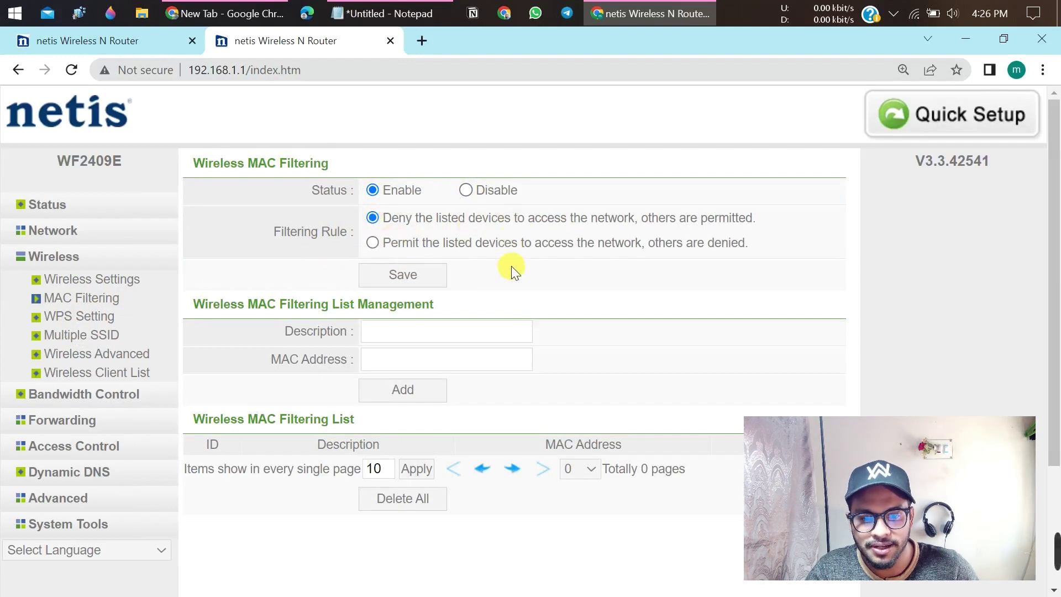
pyautogui.click(372, 243)
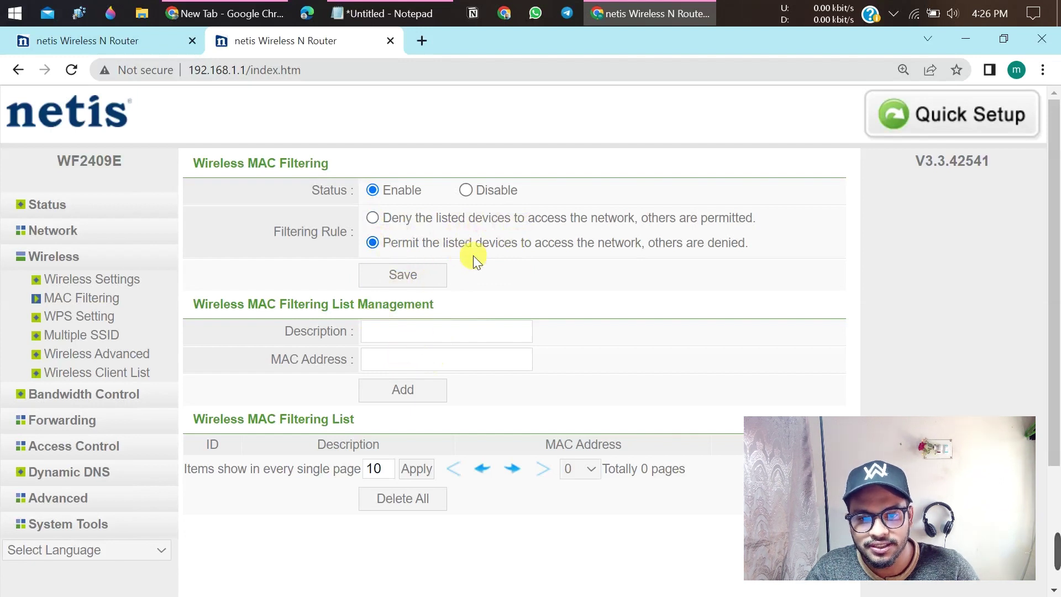
pyautogui.click(373, 218)
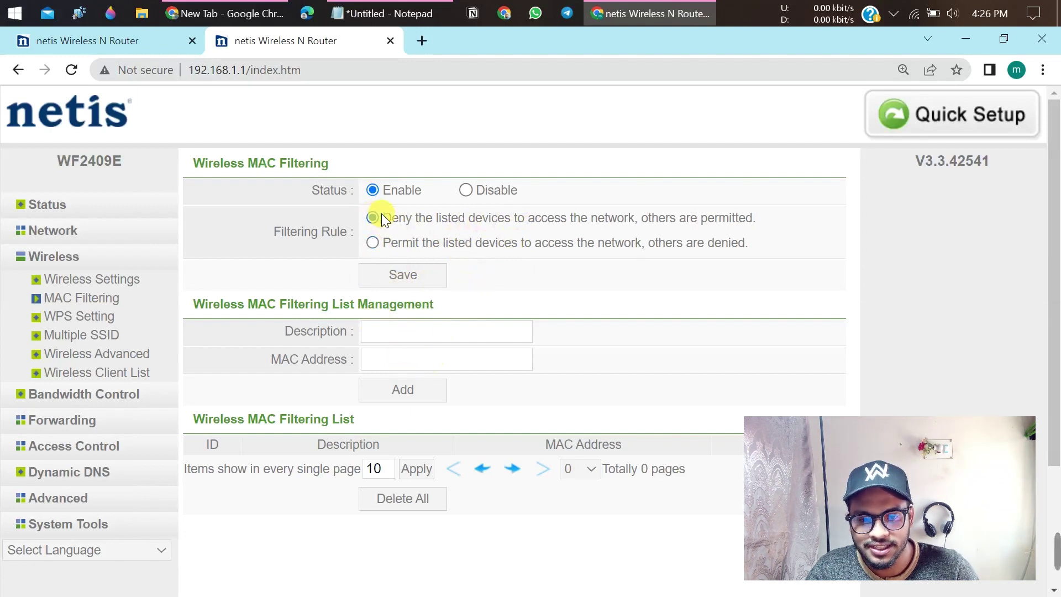
pyautogui.click(401, 275)
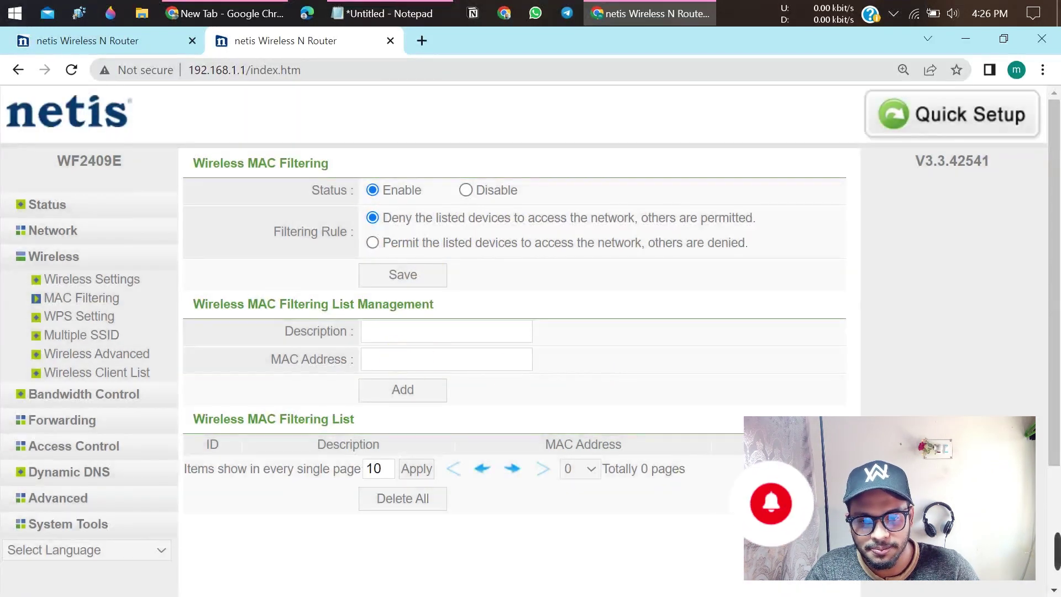
pyautogui.click(395, 357)
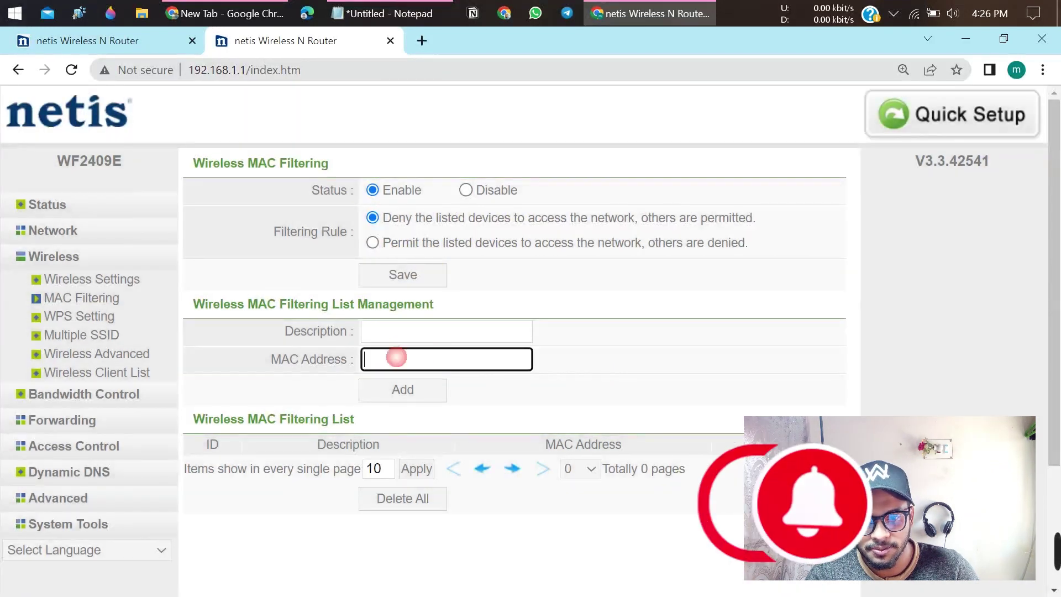
pyautogui.rightClick(396, 357)
pyautogui.click(447, 227)
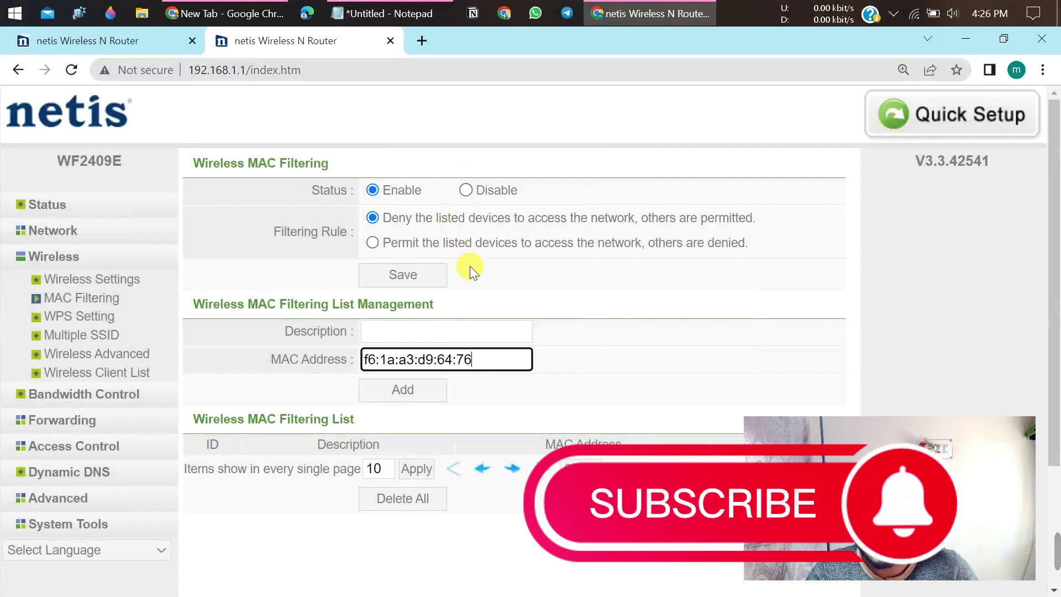
pyautogui.click(400, 332)
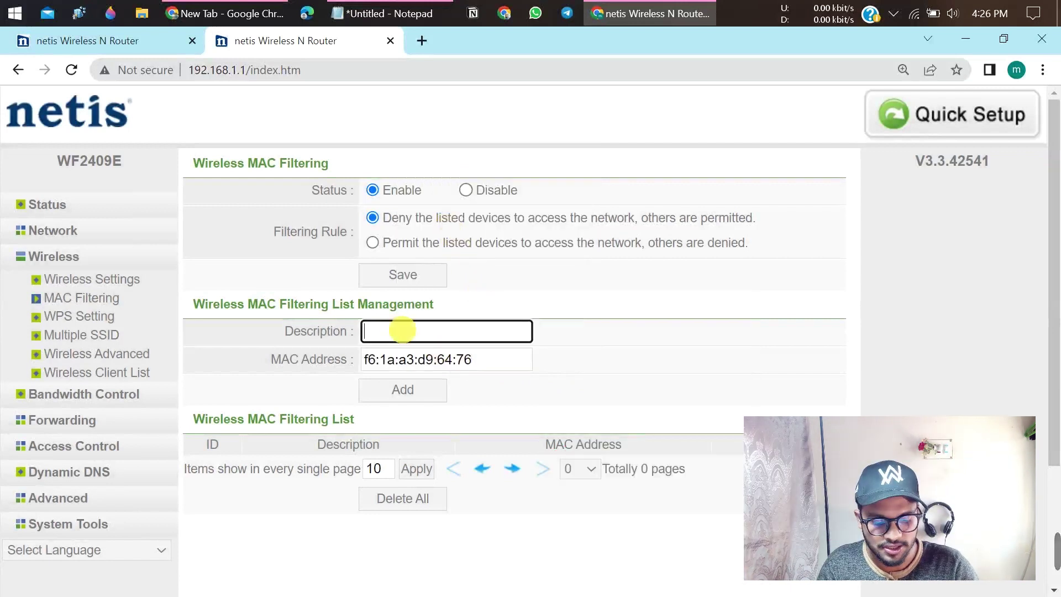
pyautogui.write('MINHA')
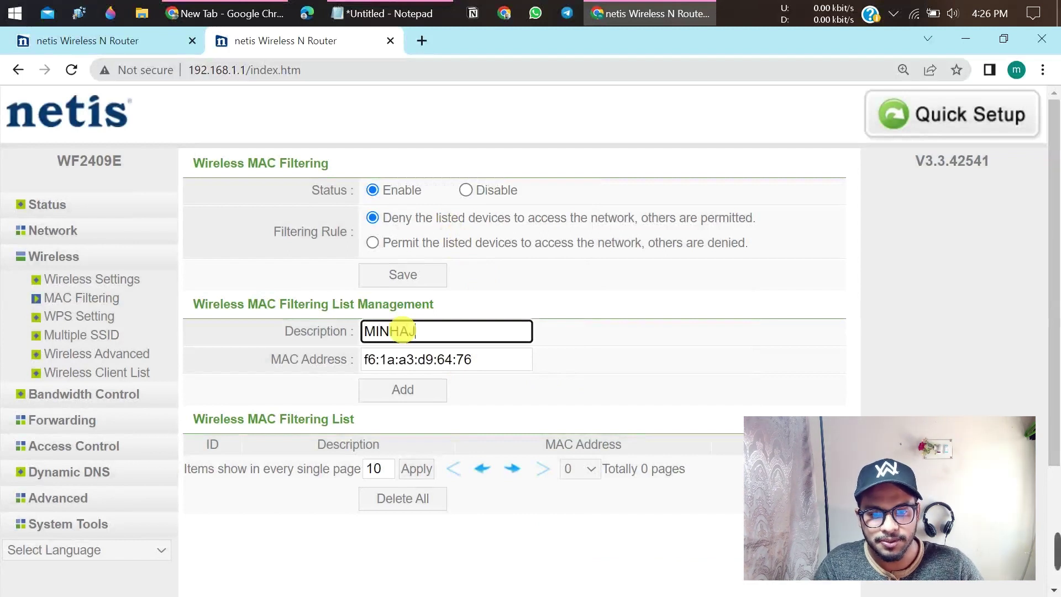
pyautogui.write('J')
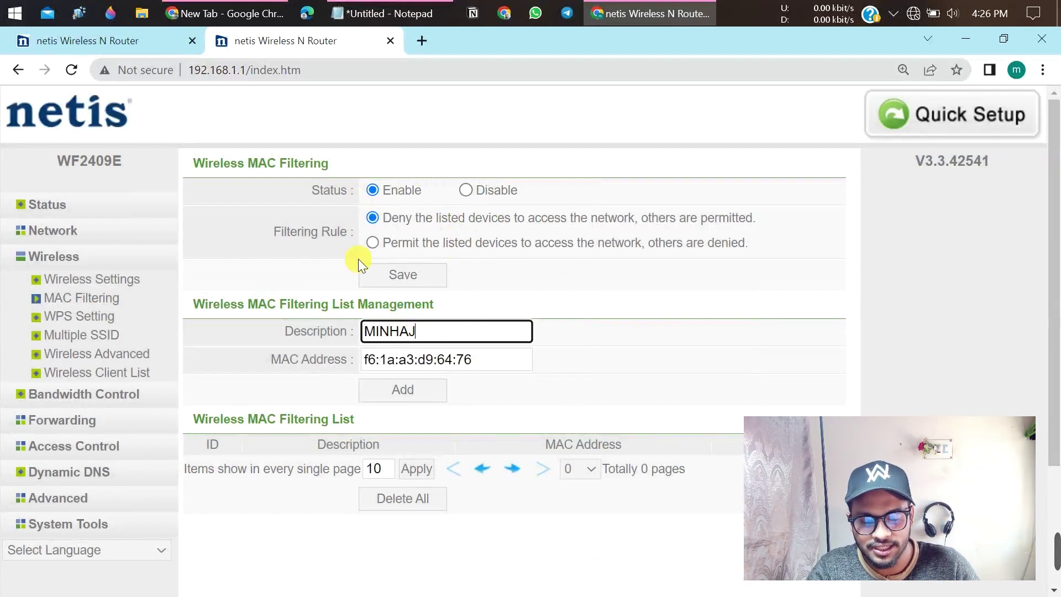
pyautogui.click(392, 393)
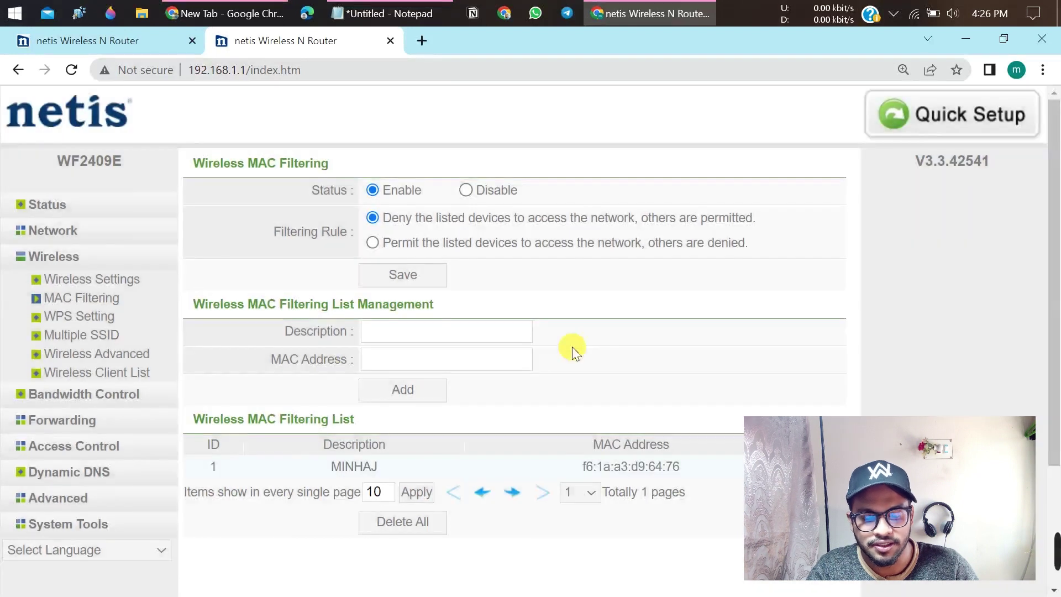
# - Delete all entries from the wireless MAC filtering list, set the filtering status to Disable and save
pyautogui.scroll(-1, 424, 407)
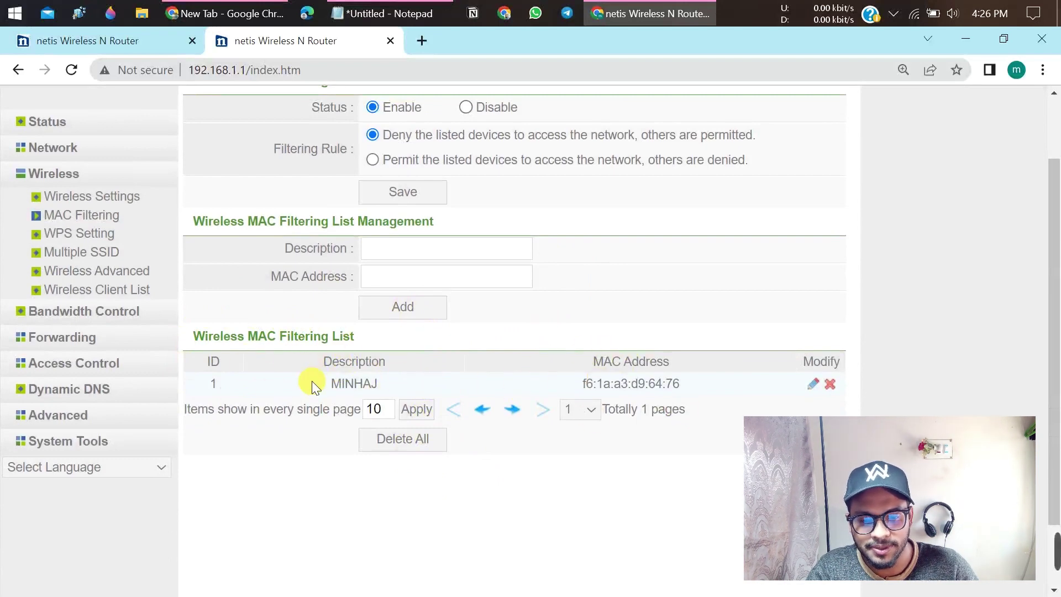
pyautogui.scroll(2, 473, 377)
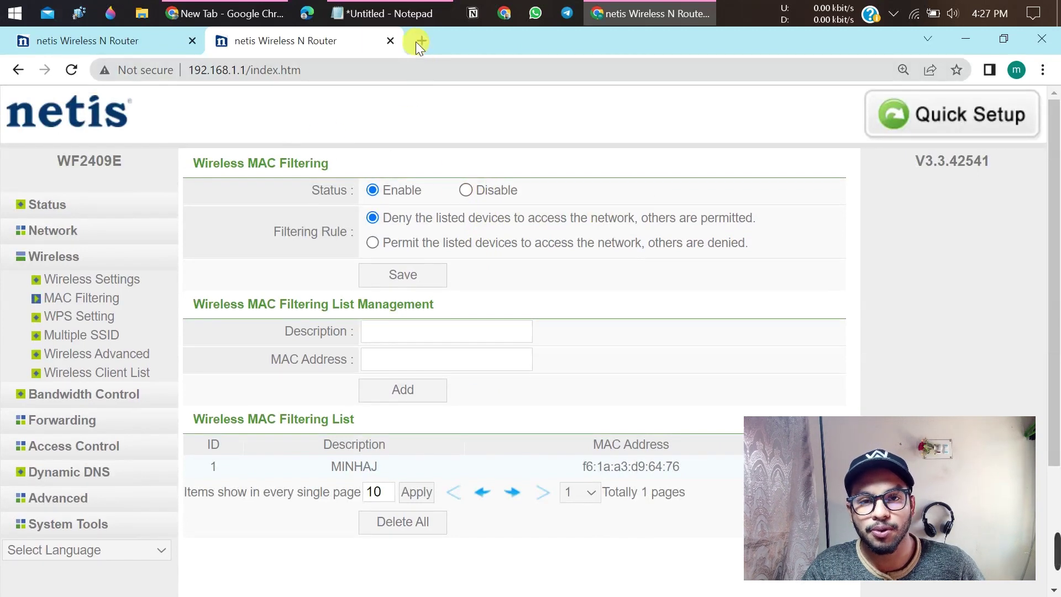
pyautogui.moveTo(442, 6)
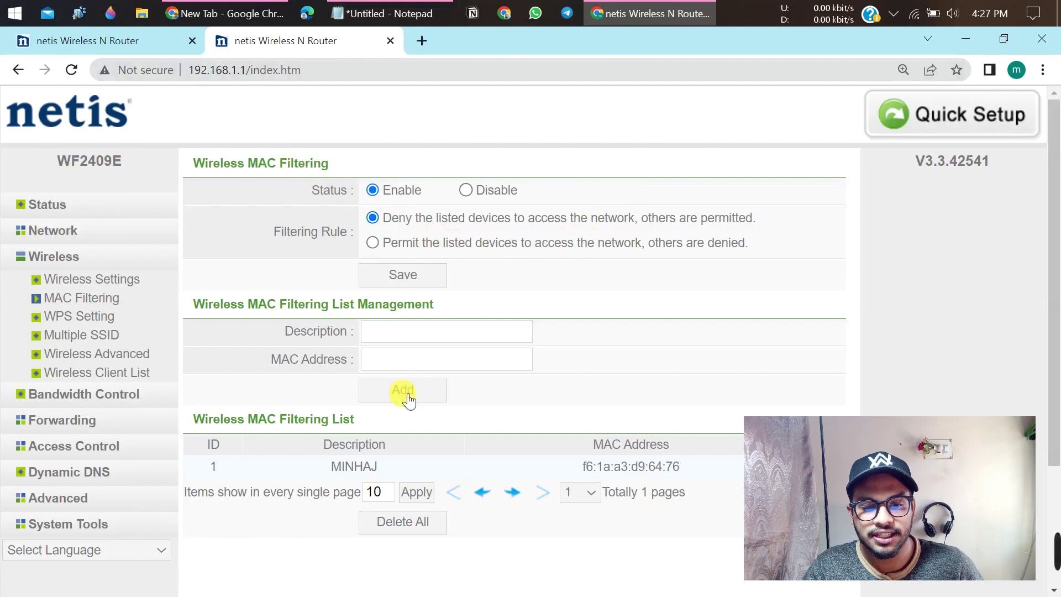
pyautogui.scroll(-3, 414, 409)
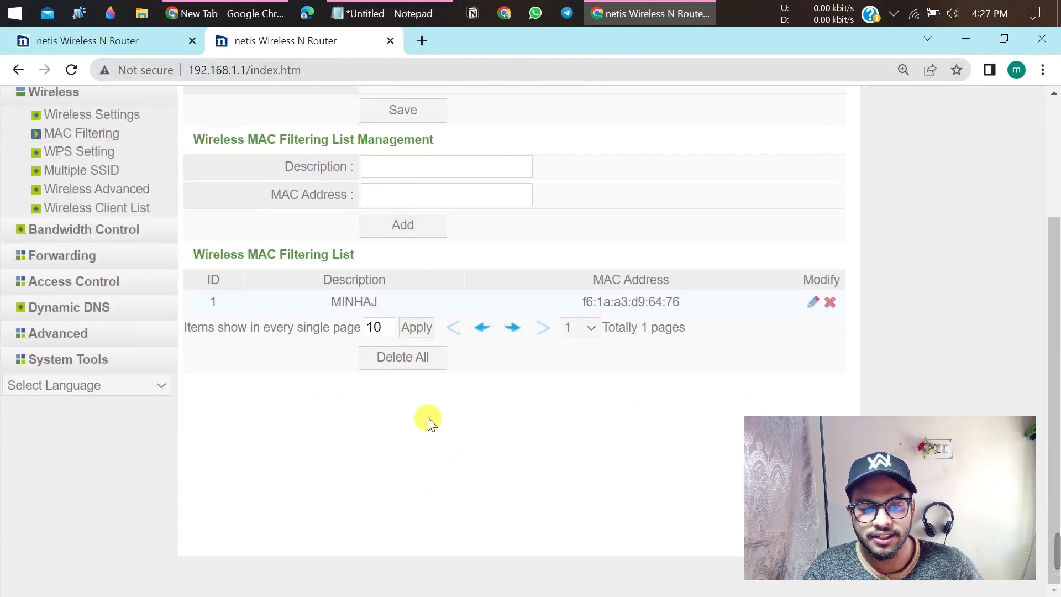
pyautogui.click(415, 362)
pyautogui.click(608, 167)
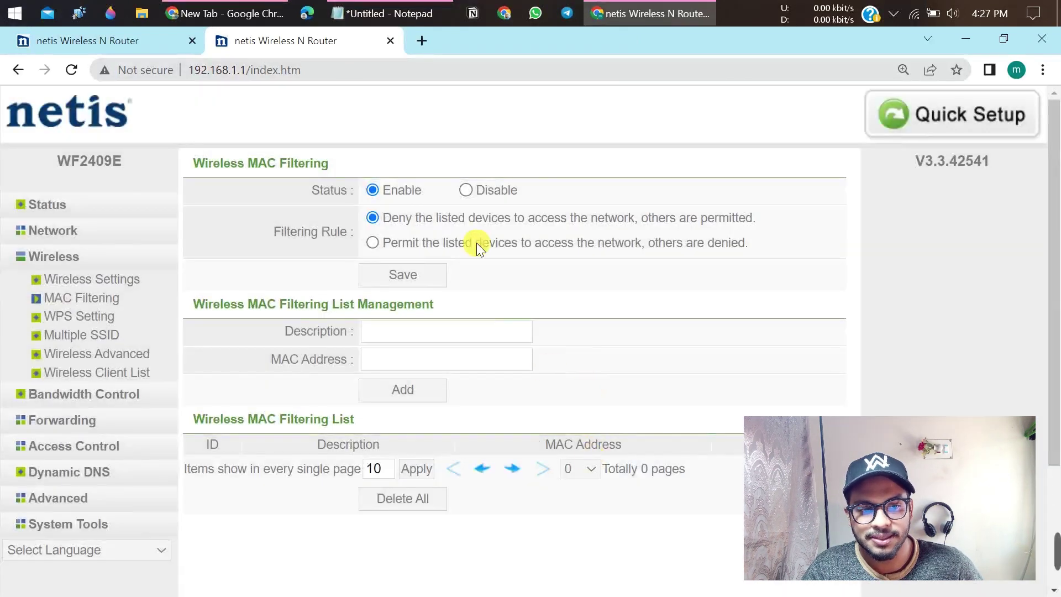
pyautogui.click(466, 190)
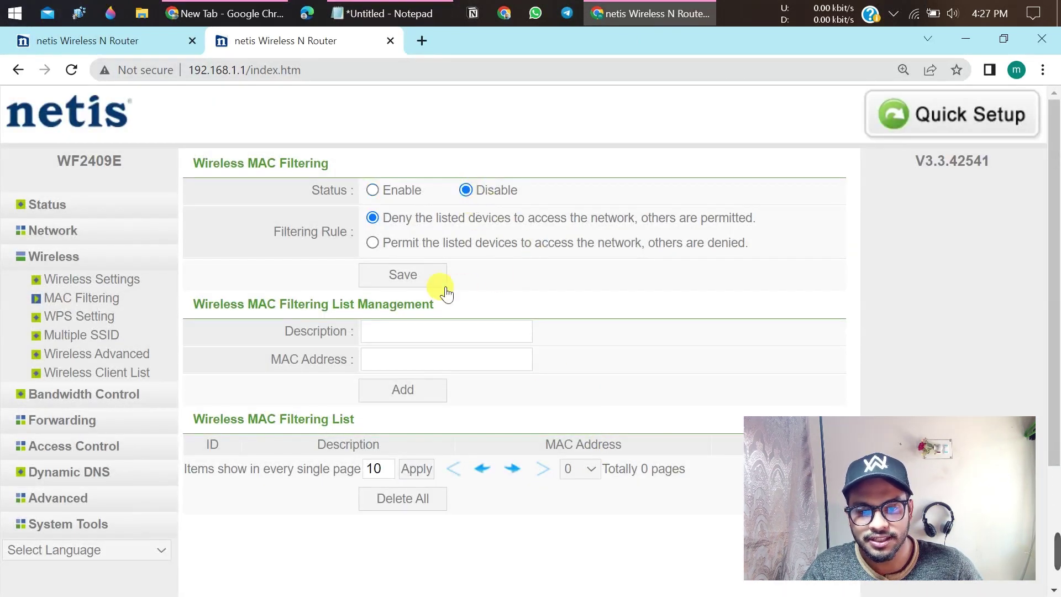
pyautogui.click(422, 283)
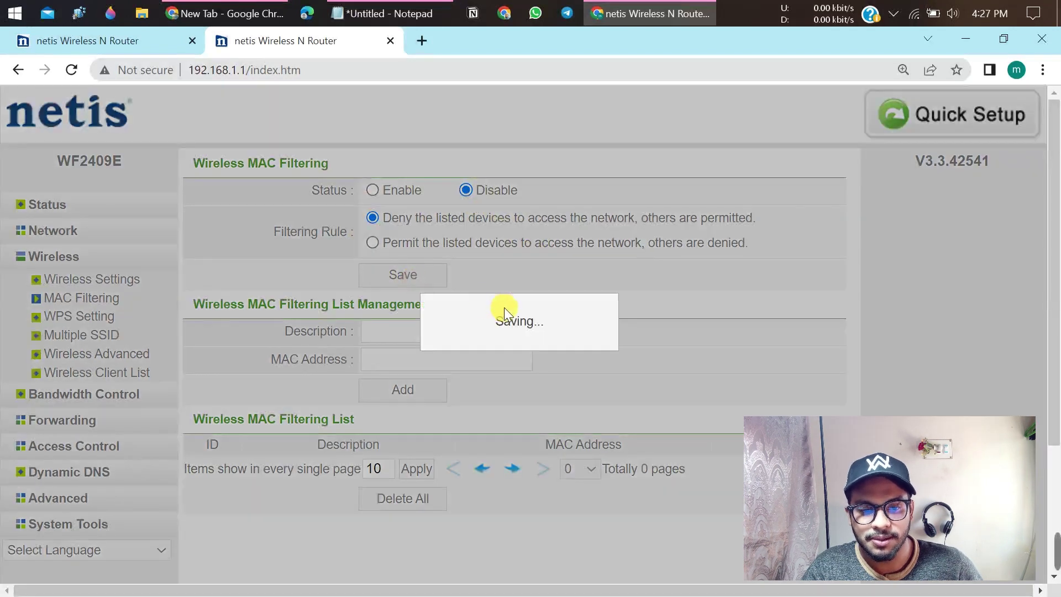